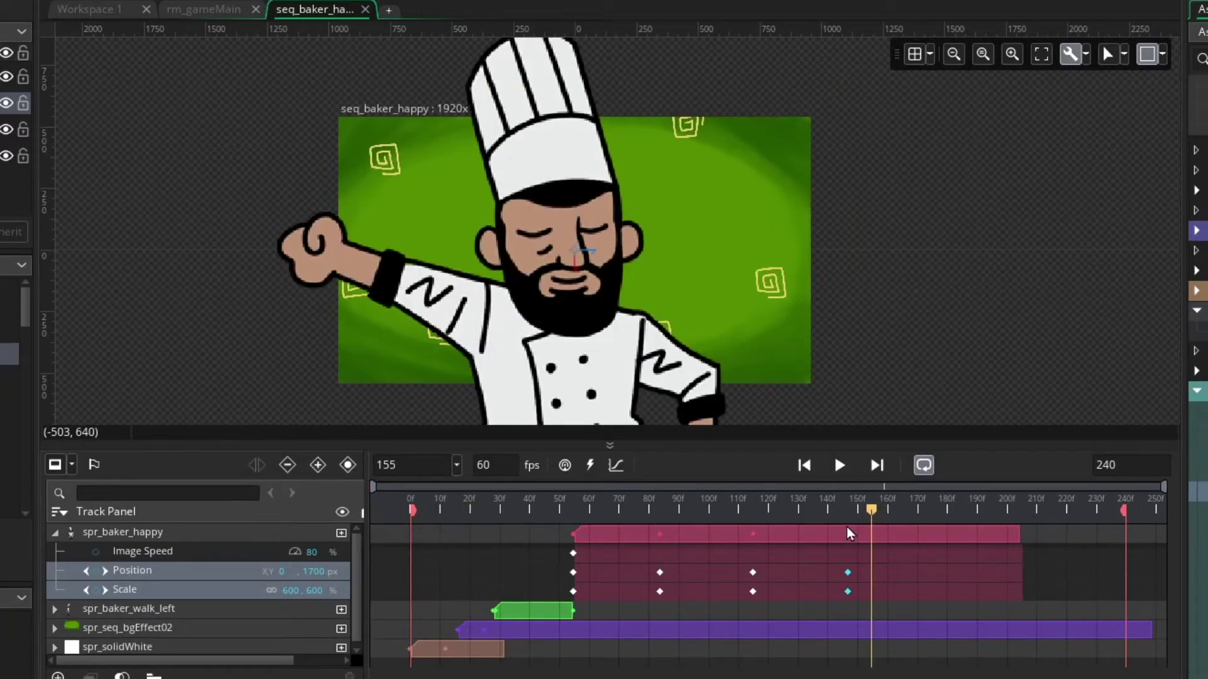
# - Shorten the spr_baker_happy clip to end at about frame 150, just after its last keys, and move the playhead there
pyautogui.click(794, 534)
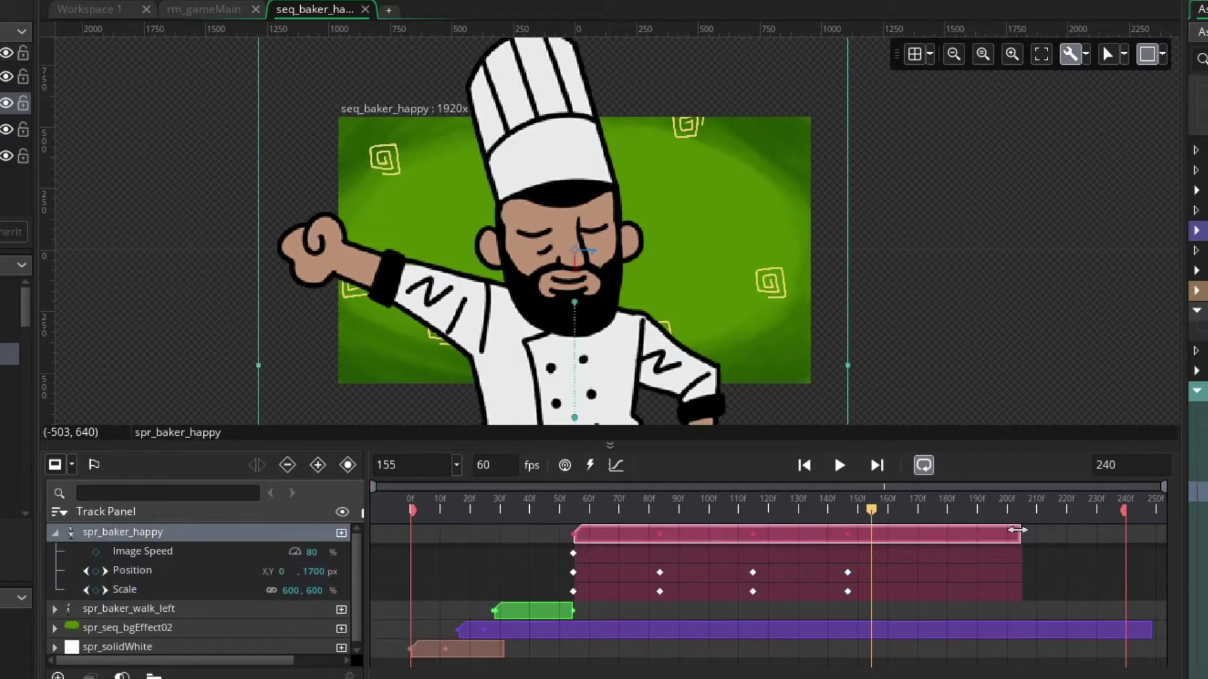
pyautogui.moveTo(1016, 530); pyautogui.dragTo(857, 528)
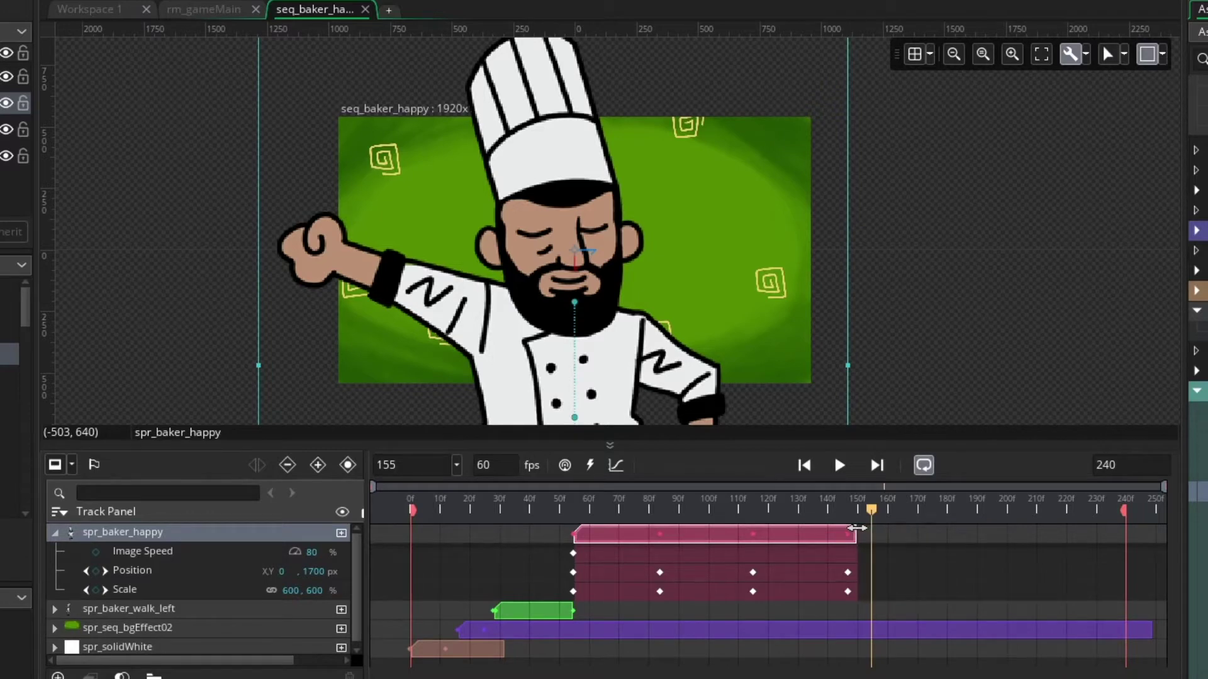
pyautogui.click(786, 569)
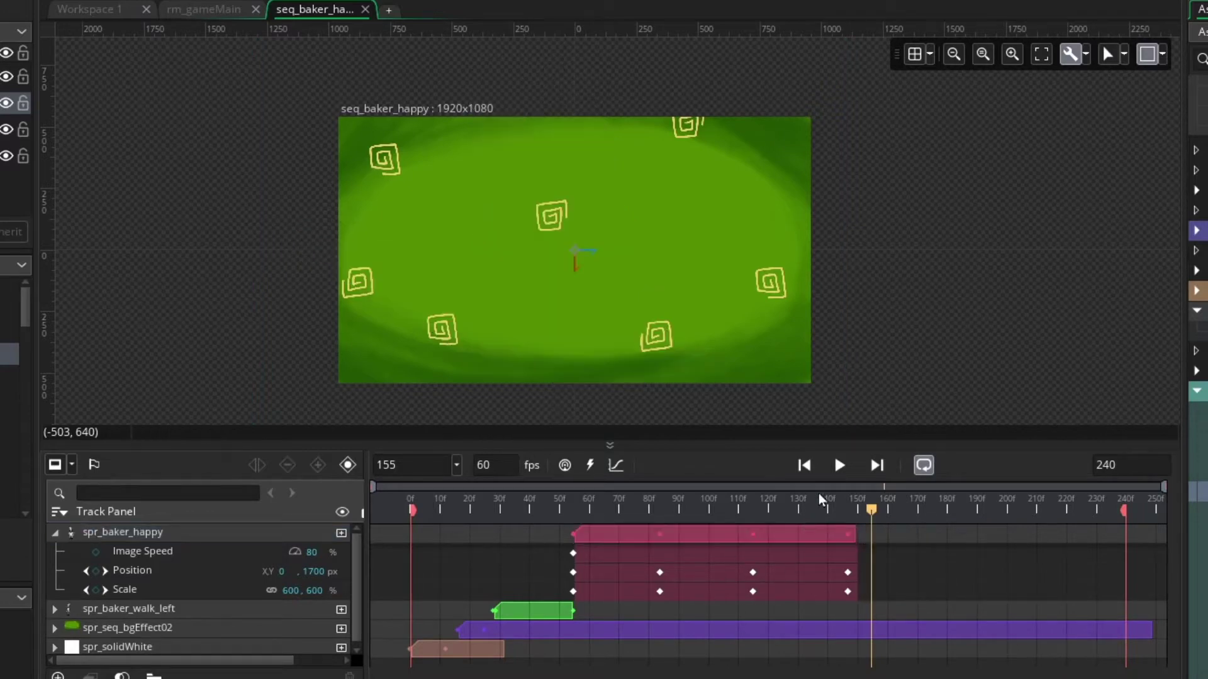
pyautogui.moveTo(821, 493); pyautogui.dragTo(859, 514)
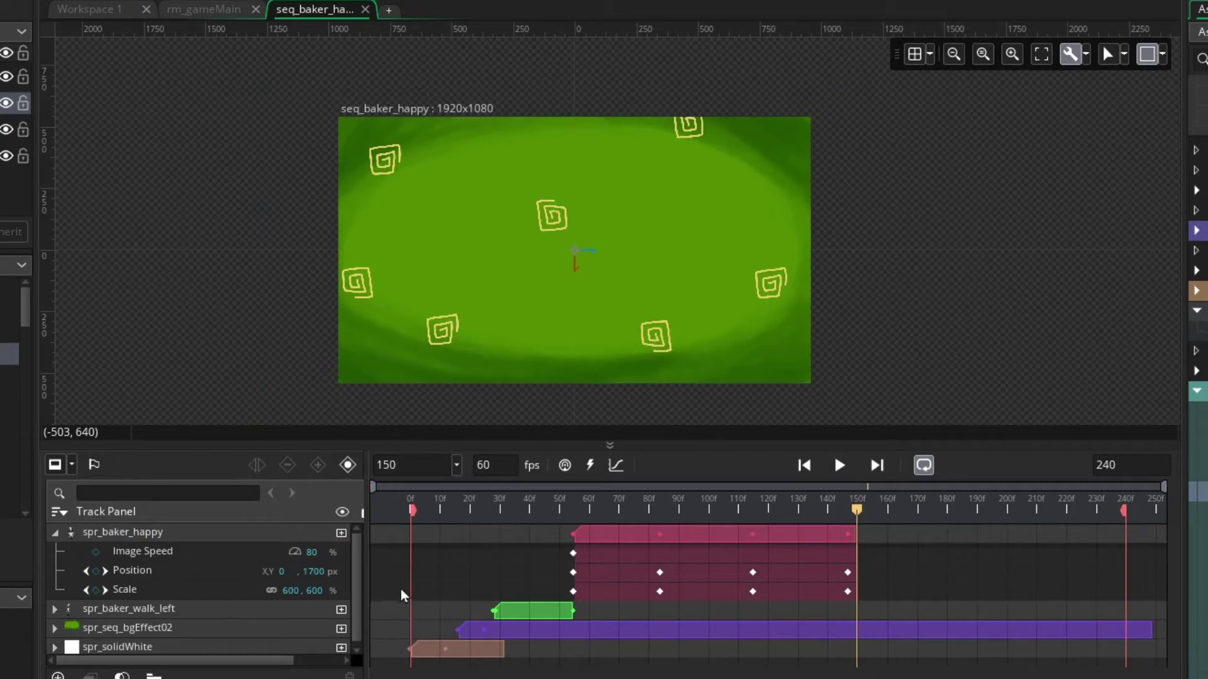
# - Scrub through the walking and happy clips, collapse the spr_baker_happy track, and copy the spr_baker_walk_left clip
pyautogui.click(134, 605)
pyautogui.click(501, 500)
pyautogui.moveTo(512, 498); pyautogui.dragTo(538, 513)
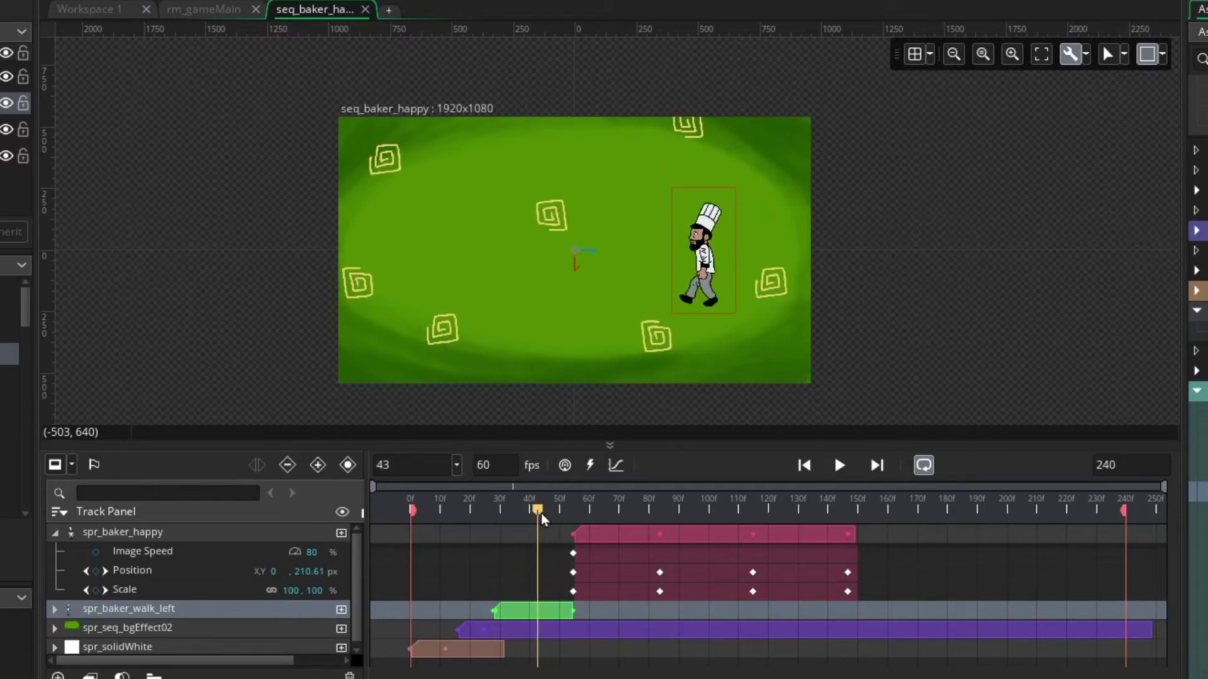
pyautogui.click(519, 615)
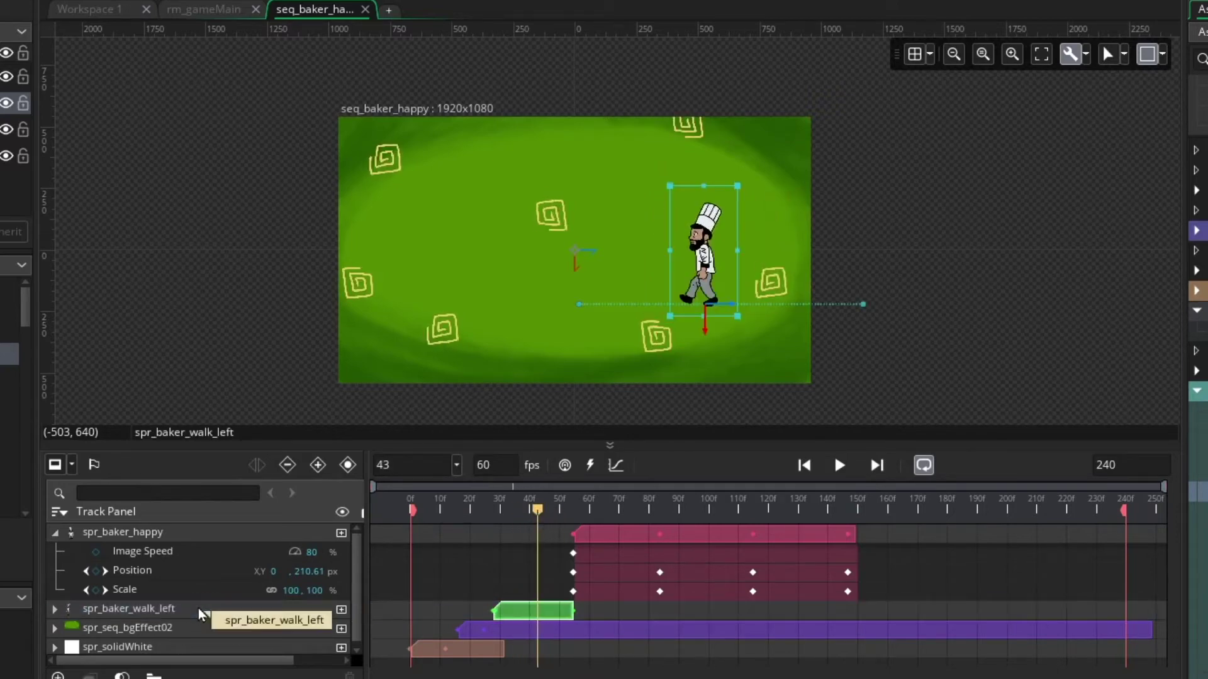
pyautogui.moveTo(786, 504); pyautogui.dragTo(858, 499)
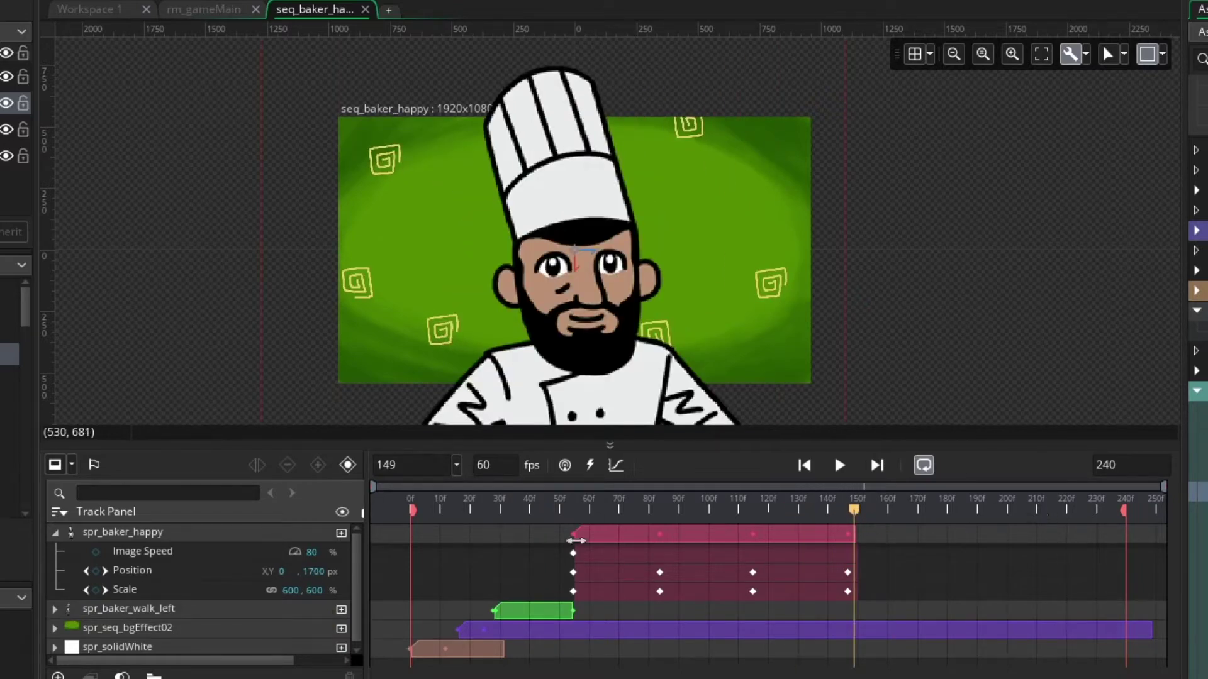
pyautogui.click(514, 612)
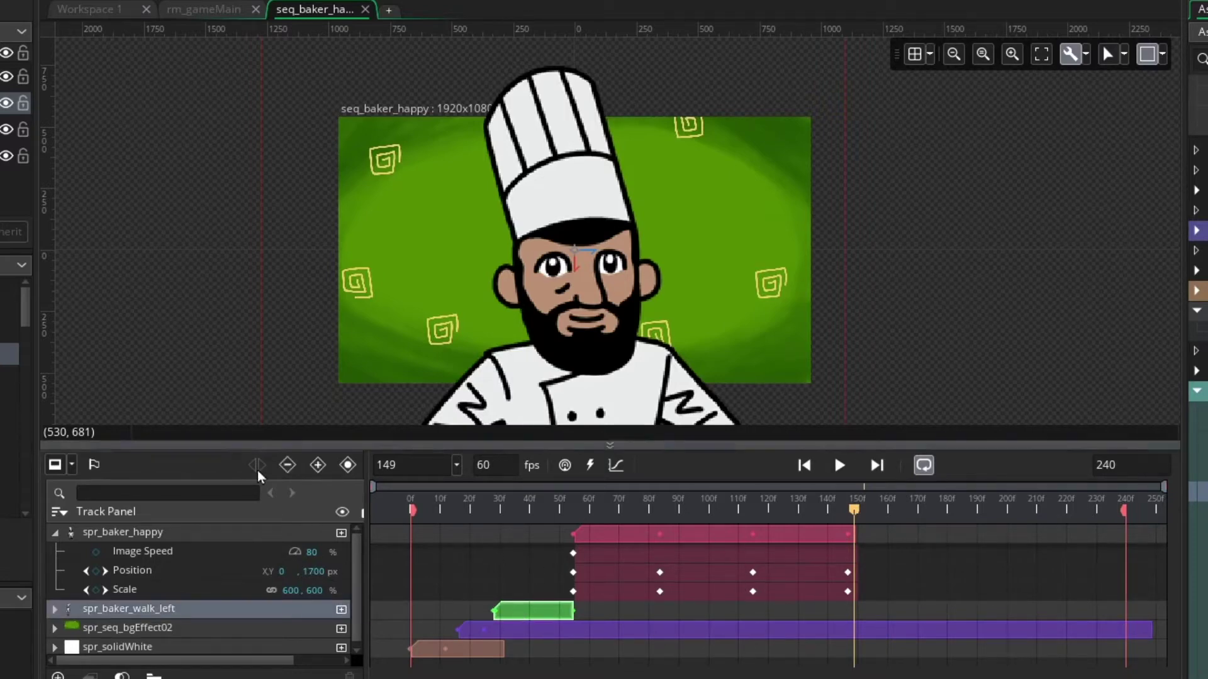
pyautogui.click(55, 533)
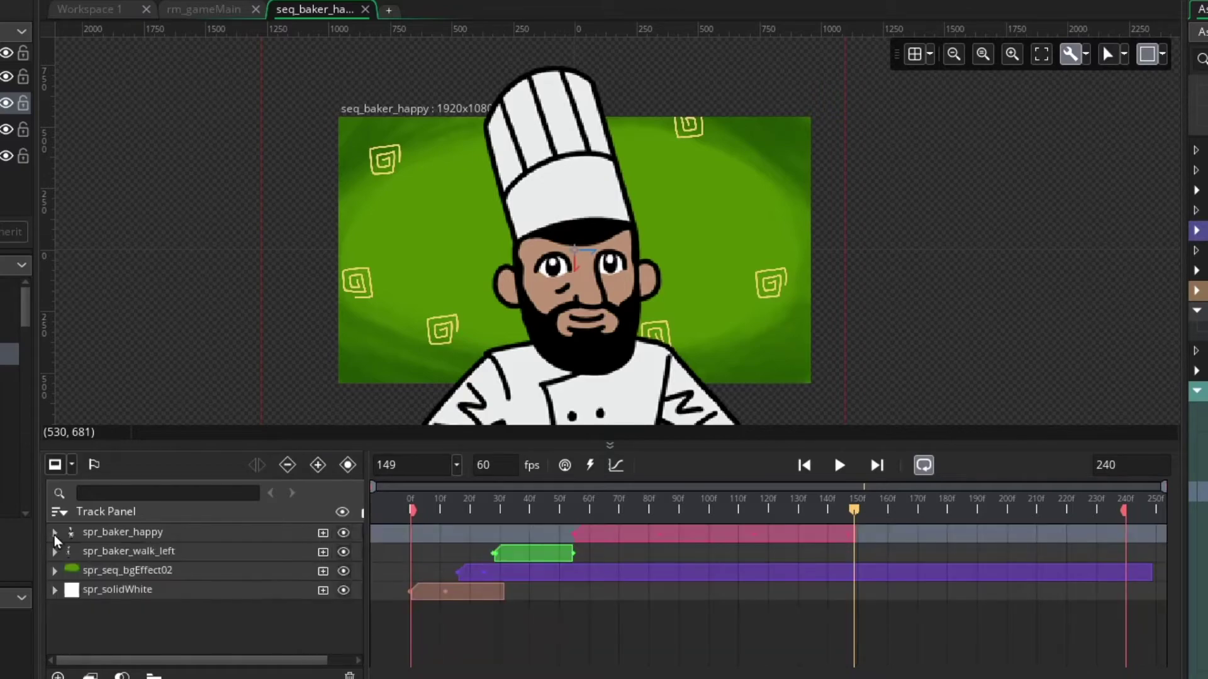
pyautogui.moveTo(802, 500); pyautogui.dragTo(639, 501)
pyautogui.click(618, 531)
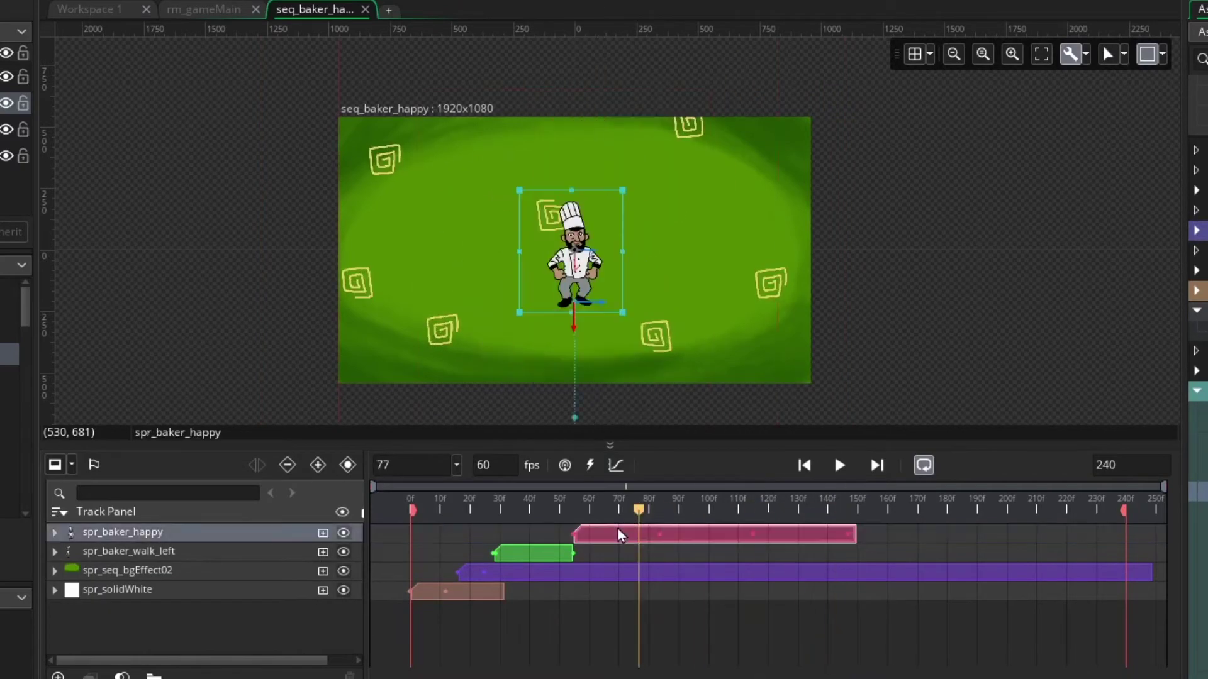
pyautogui.click(512, 555)
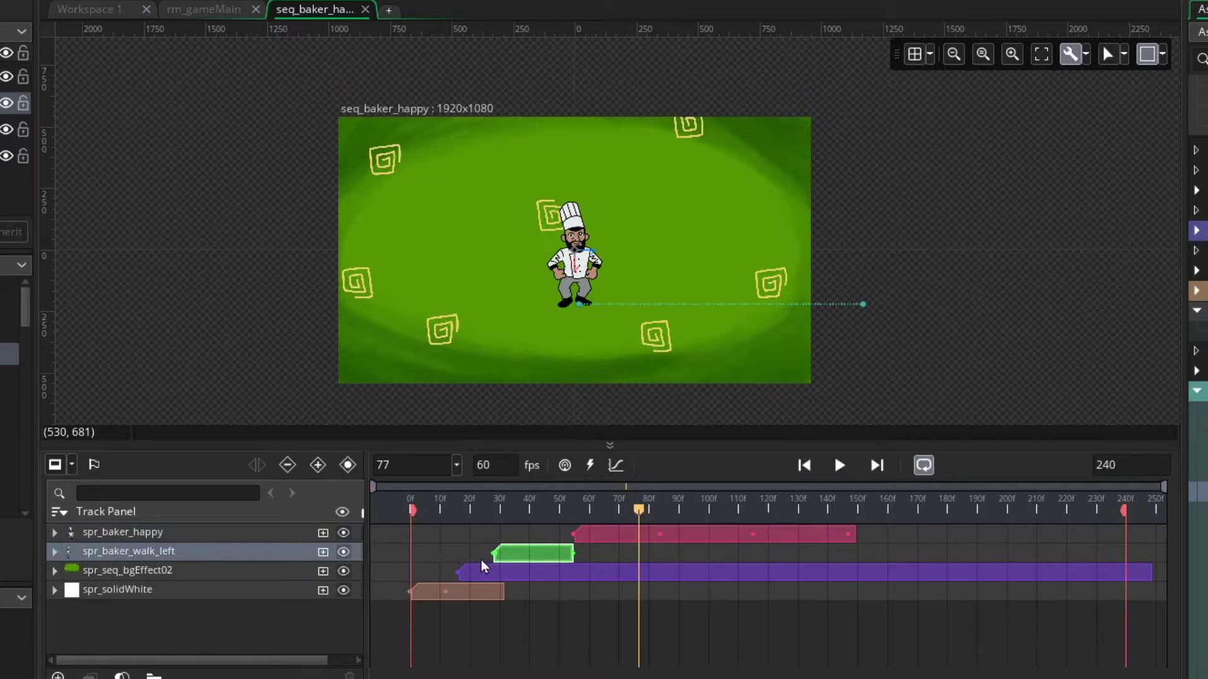
pyautogui.rightClick(525, 557)
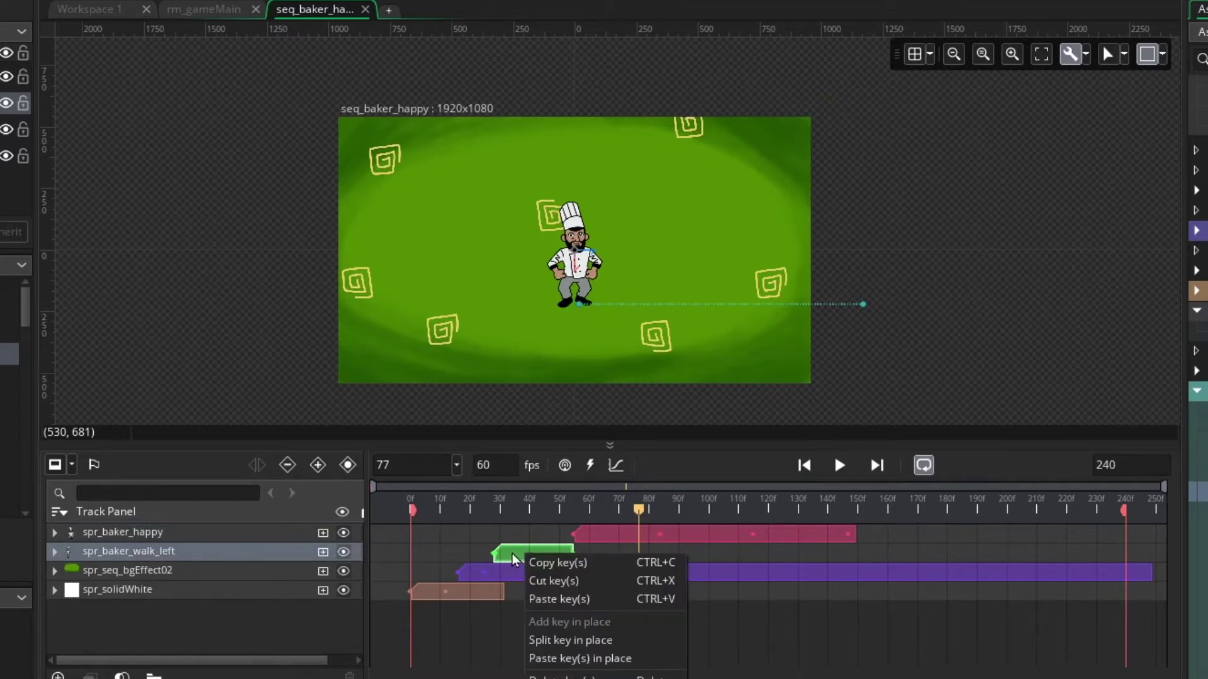
pyautogui.click(556, 563)
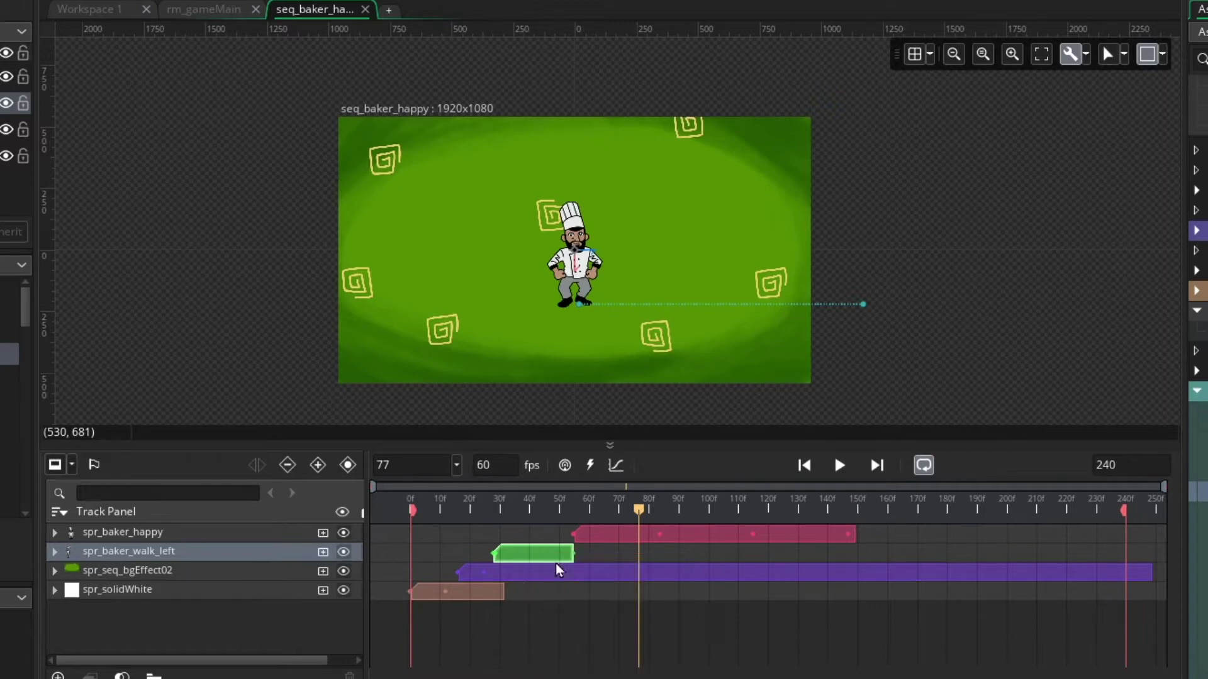
# - Paste the copied walking clip into the spr_baker_walk_left track at frame 150, directly after the spr_baker_happy clip ends
pyautogui.moveTo(636, 508); pyautogui.dragTo(855, 506)
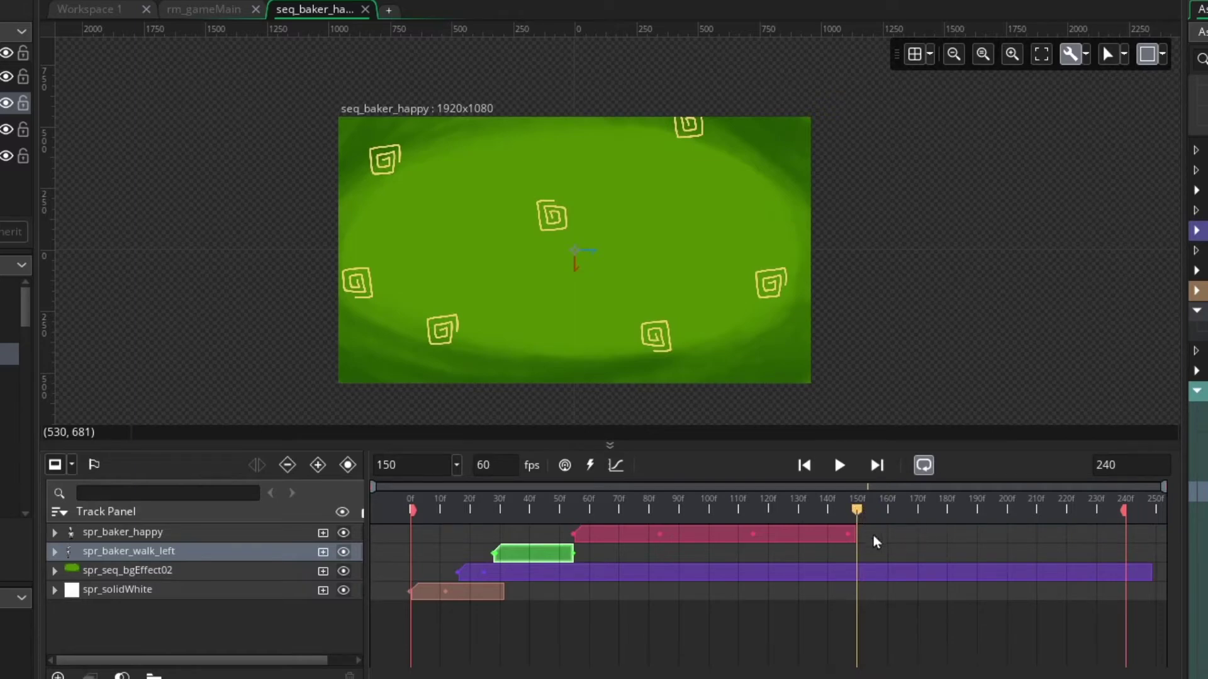
pyautogui.rightClick(855, 552)
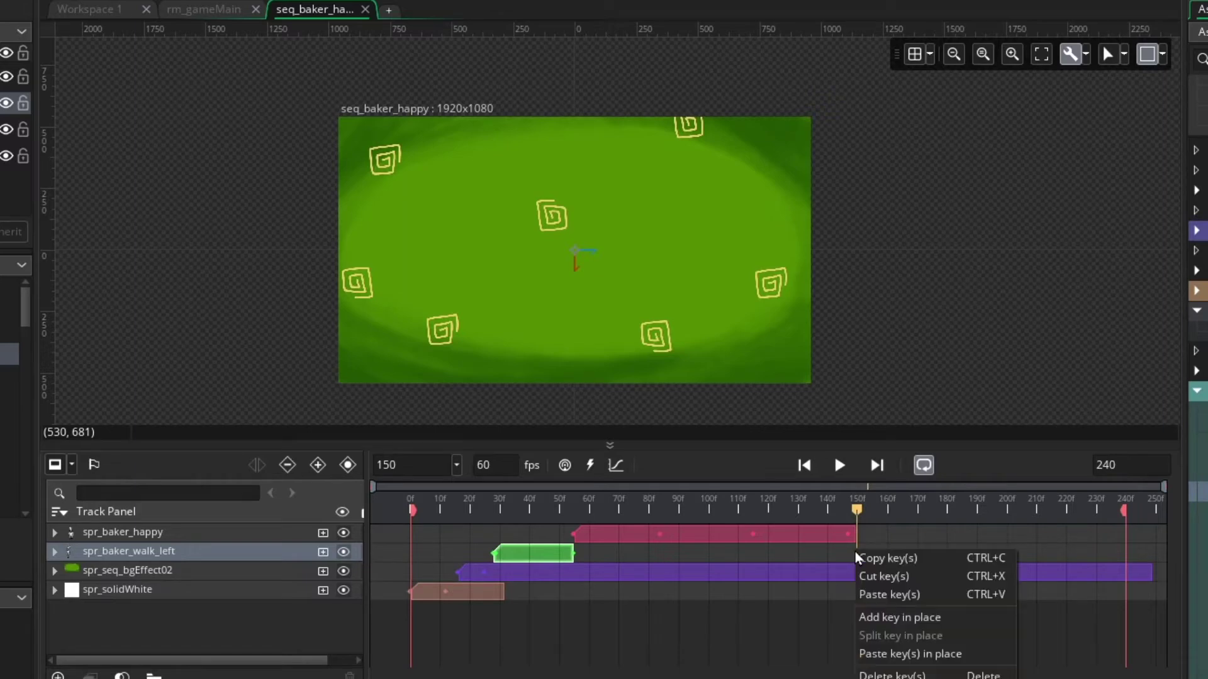
pyautogui.click(887, 595)
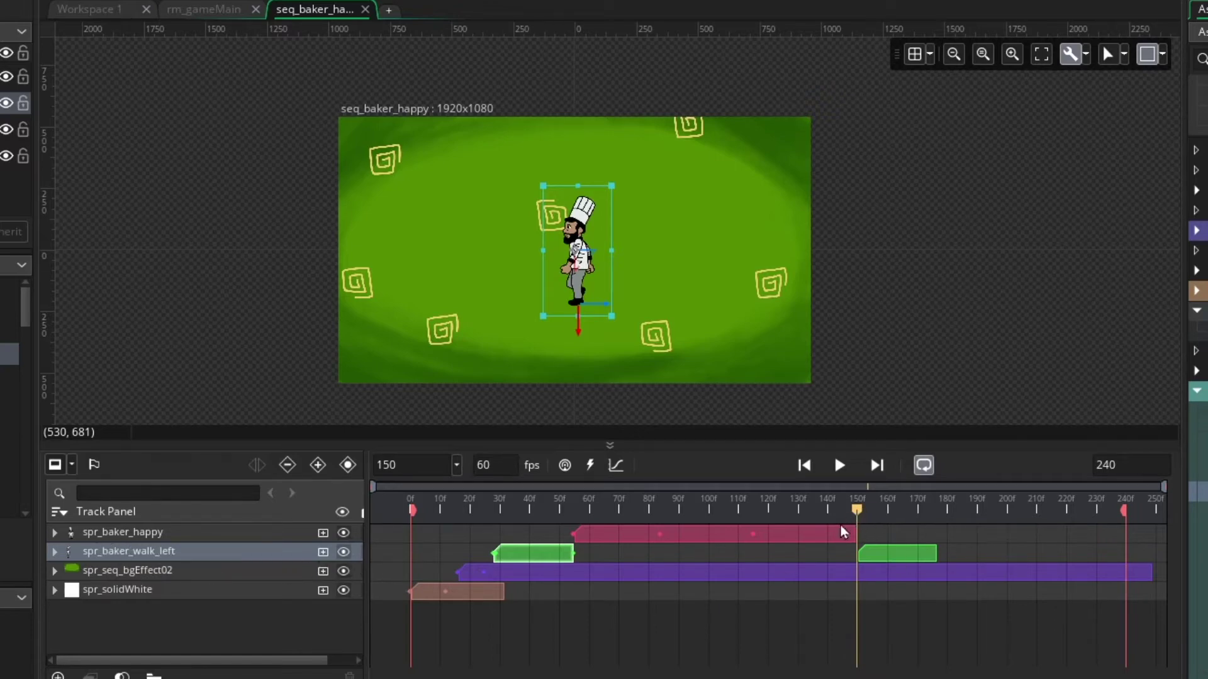
pyautogui.moveTo(857, 512)
pyautogui.mouseDown()
pyautogui.moveTo(912, 509)
pyautogui.moveTo(858, 517)
pyautogui.mouseUp()
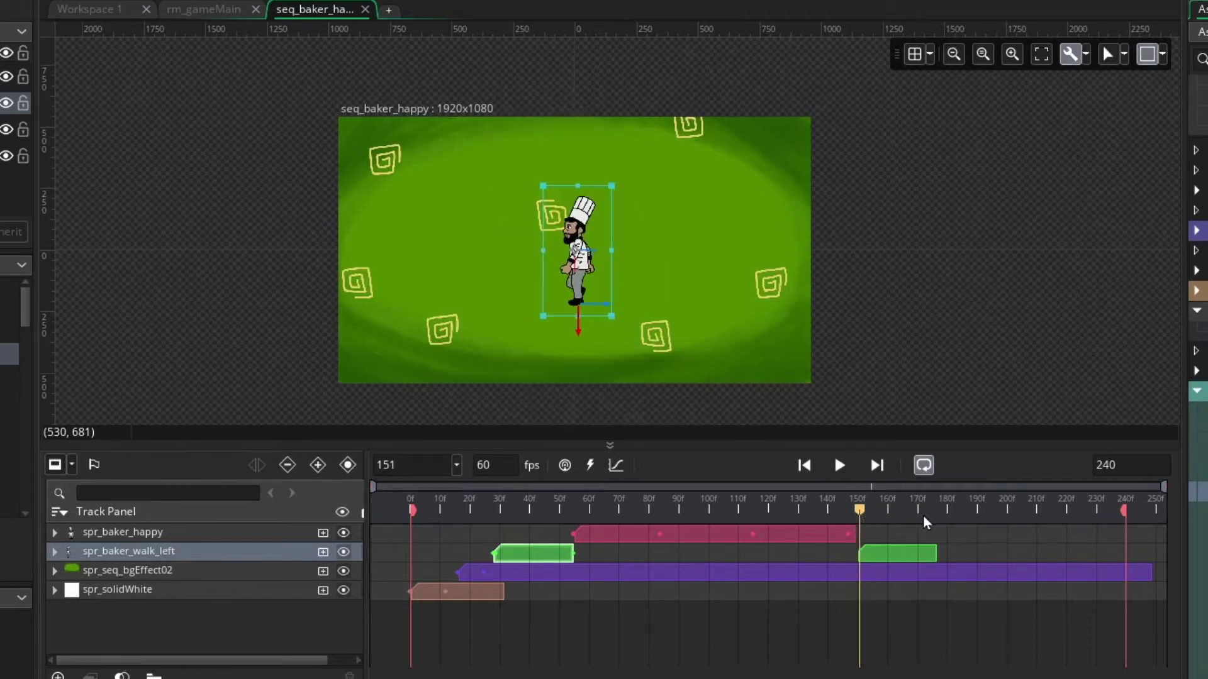
# - Expand the spr_baker_walk_left track and examine its position keys across the original and pasted clips
pyautogui.click(54, 552)
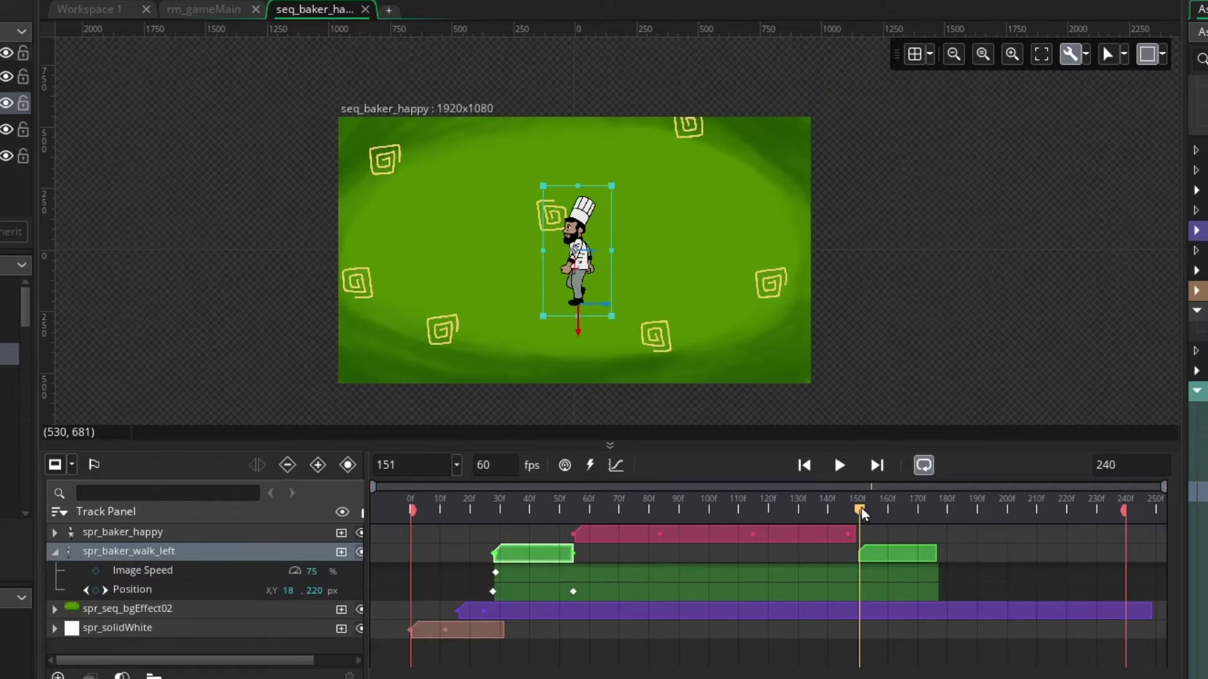
pyautogui.moveTo(536, 500); pyautogui.dragTo(889, 539)
pyautogui.click(537, 553)
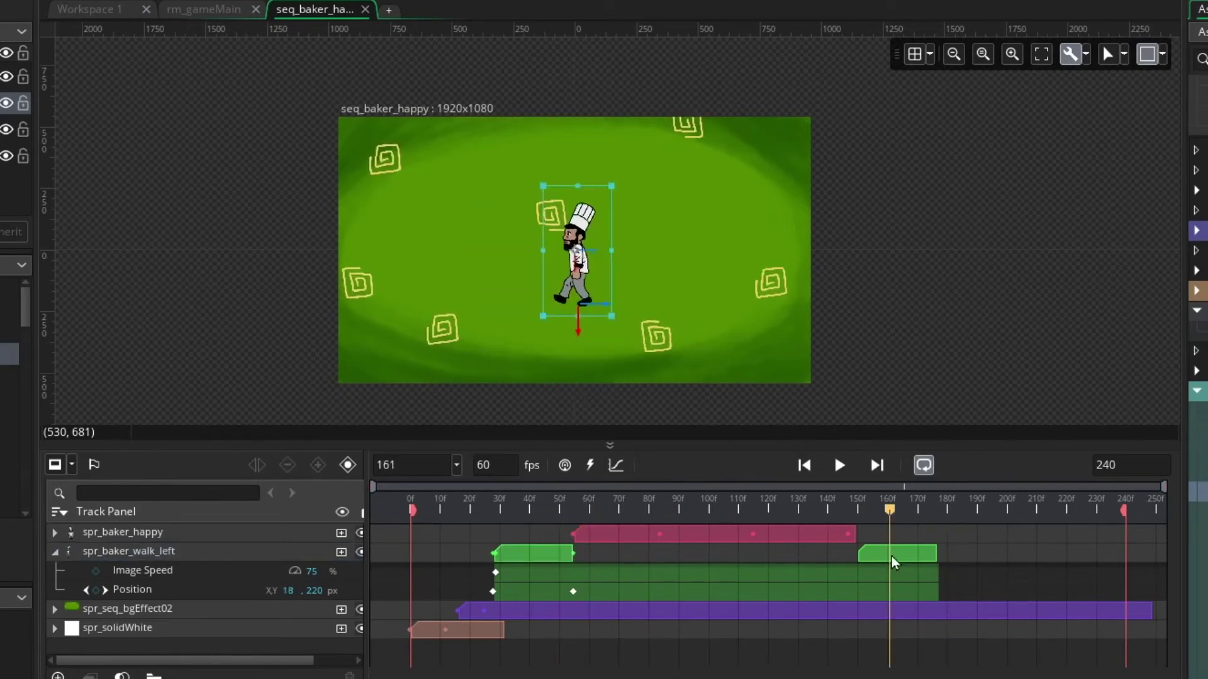
pyautogui.click(892, 556)
pyautogui.moveTo(606, 484); pyautogui.dragTo(574, 483)
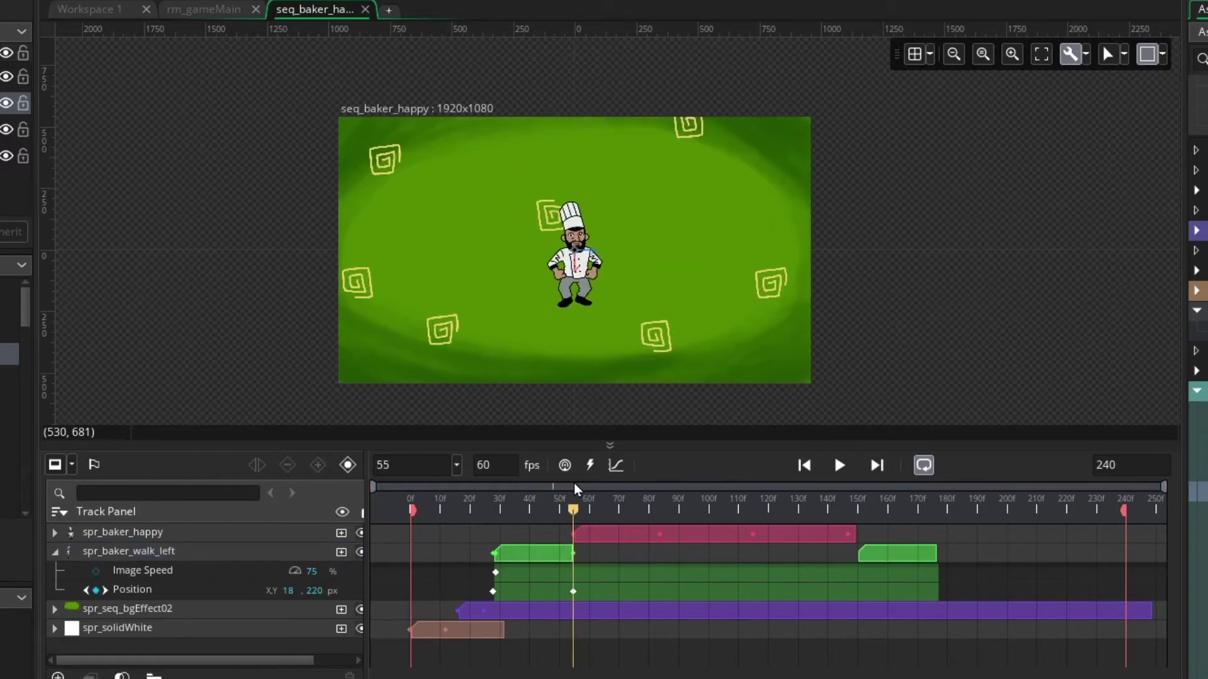
pyautogui.click(571, 591)
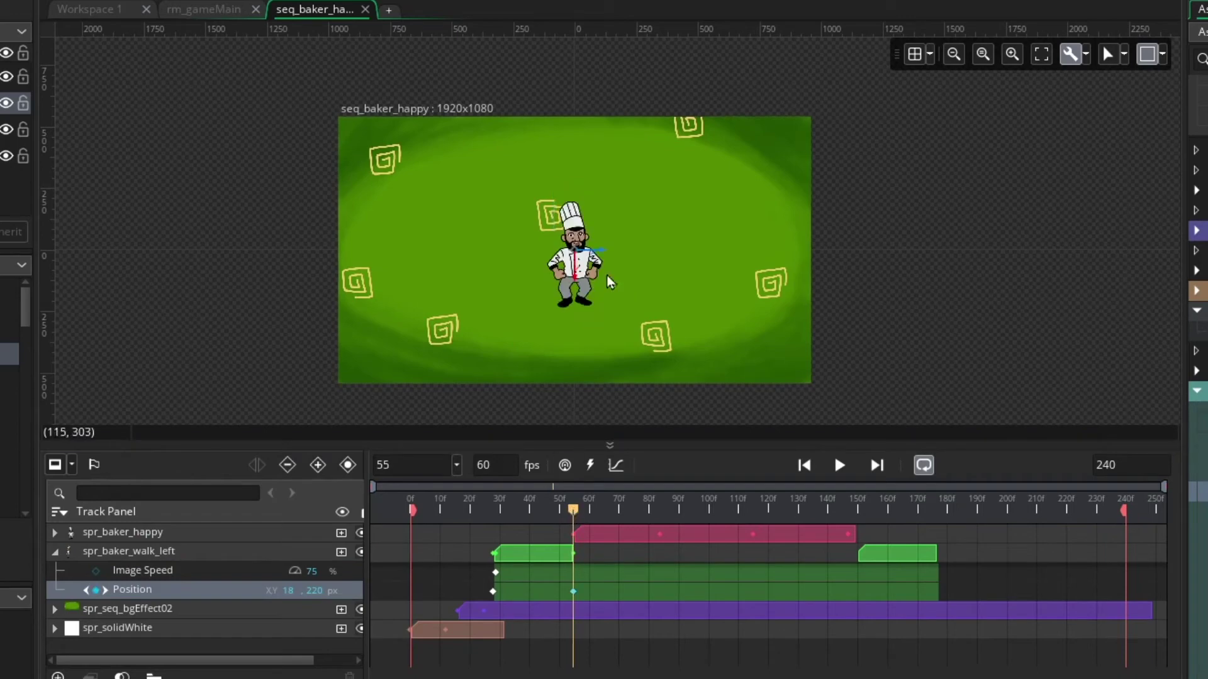
pyautogui.moveTo(568, 512); pyautogui.dragTo(870, 523)
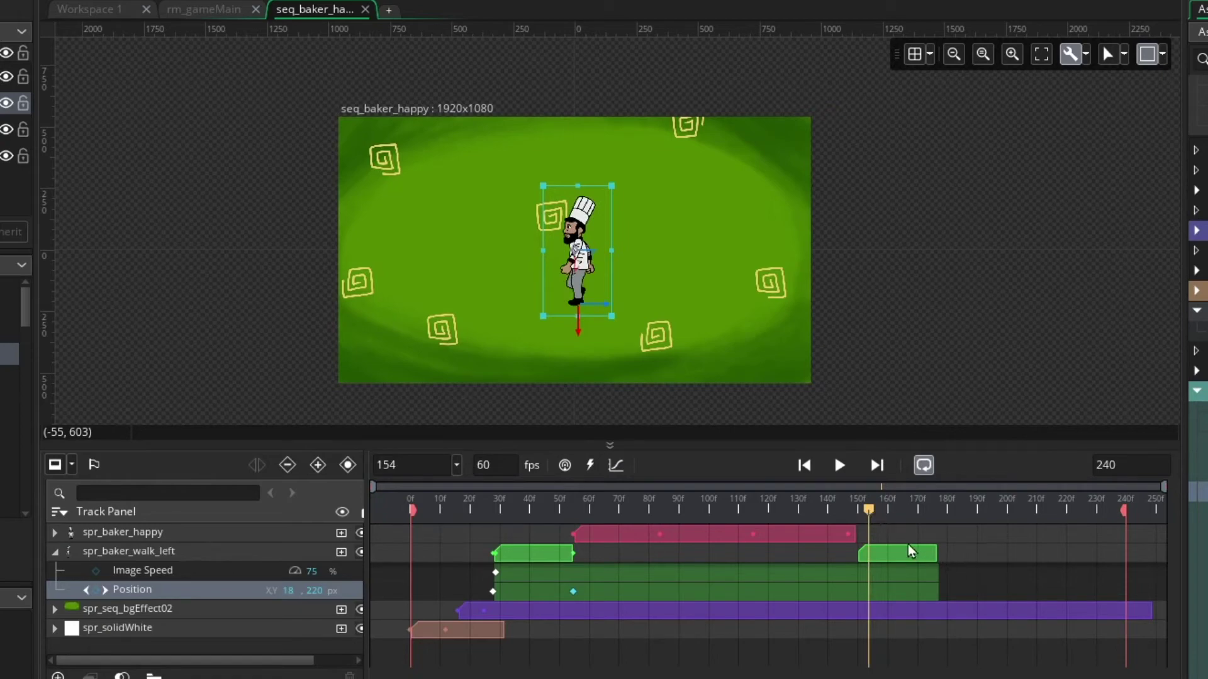
pyautogui.moveTo(870, 507)
pyautogui.mouseDown()
pyautogui.moveTo(966, 506)
pyautogui.moveTo(858, 522)
pyautogui.mouseUp()
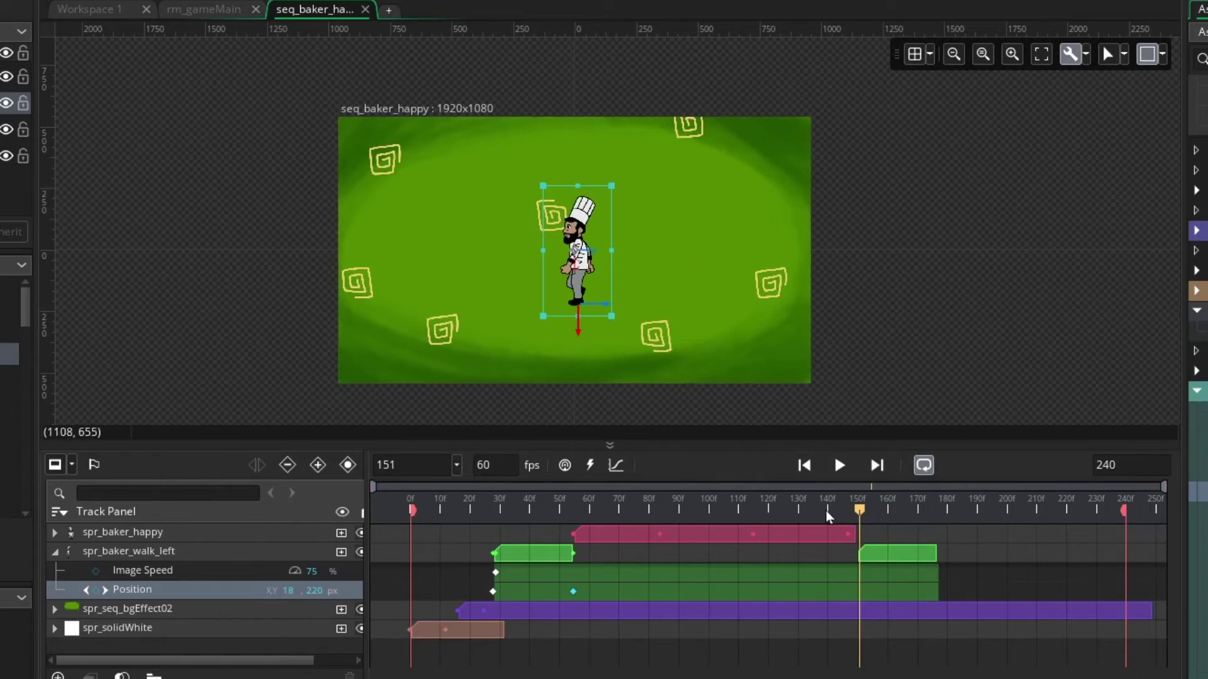
# - Add a Position key at frame 151 for the pasted walking clip and turn on automatic key recording
pyautogui.click(881, 556)
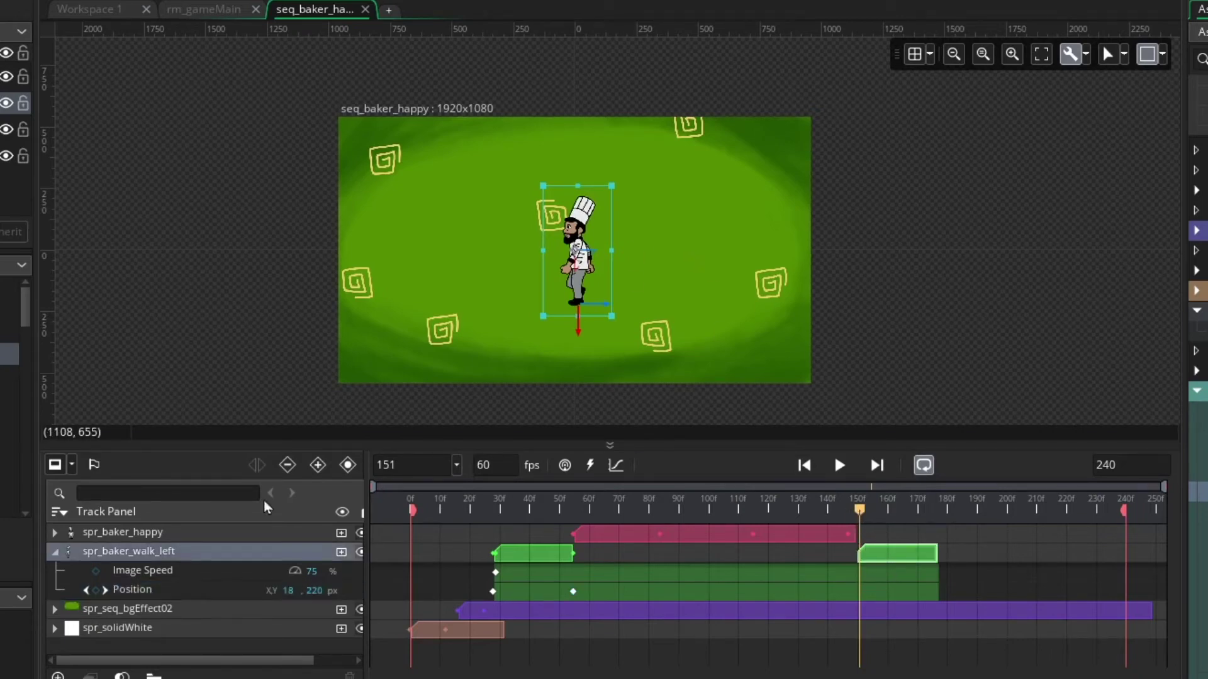
pyautogui.click(95, 590)
pyautogui.click(348, 465)
# - At frame 175, move the walking baker horizontally past the left edge of the canvas to about X -1162, Y 220
pyautogui.moveTo(862, 515); pyautogui.dragTo(933, 516)
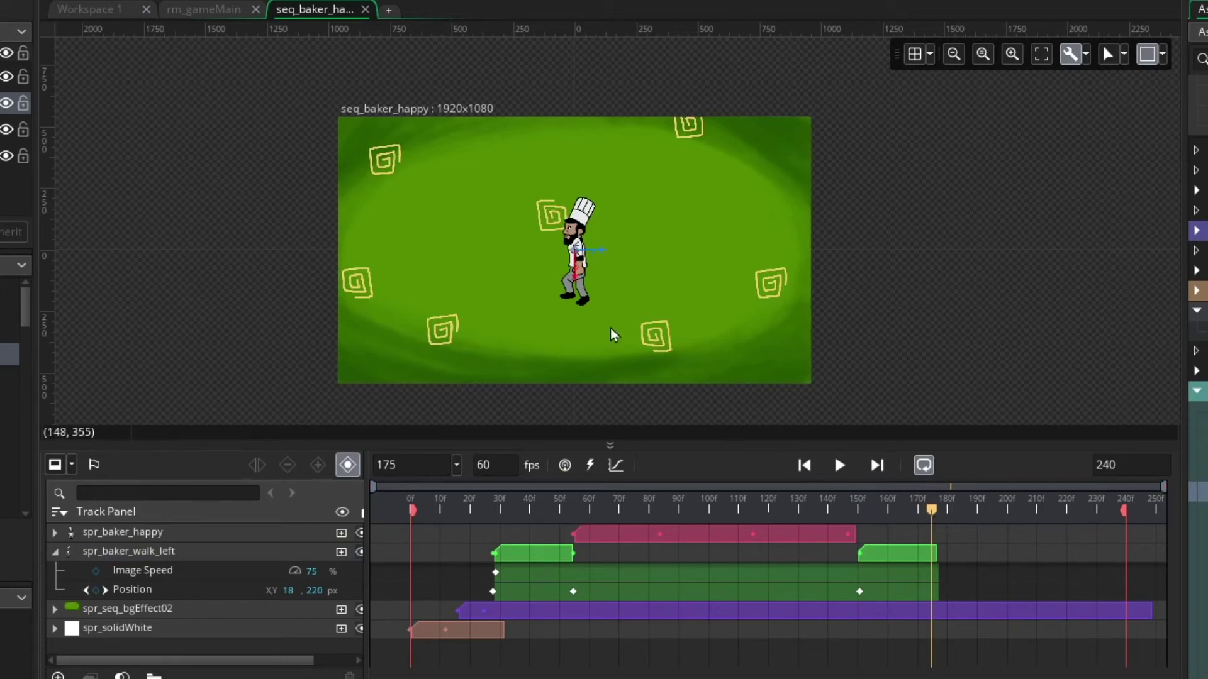
pyautogui.click(582, 236)
pyautogui.click(217, 551)
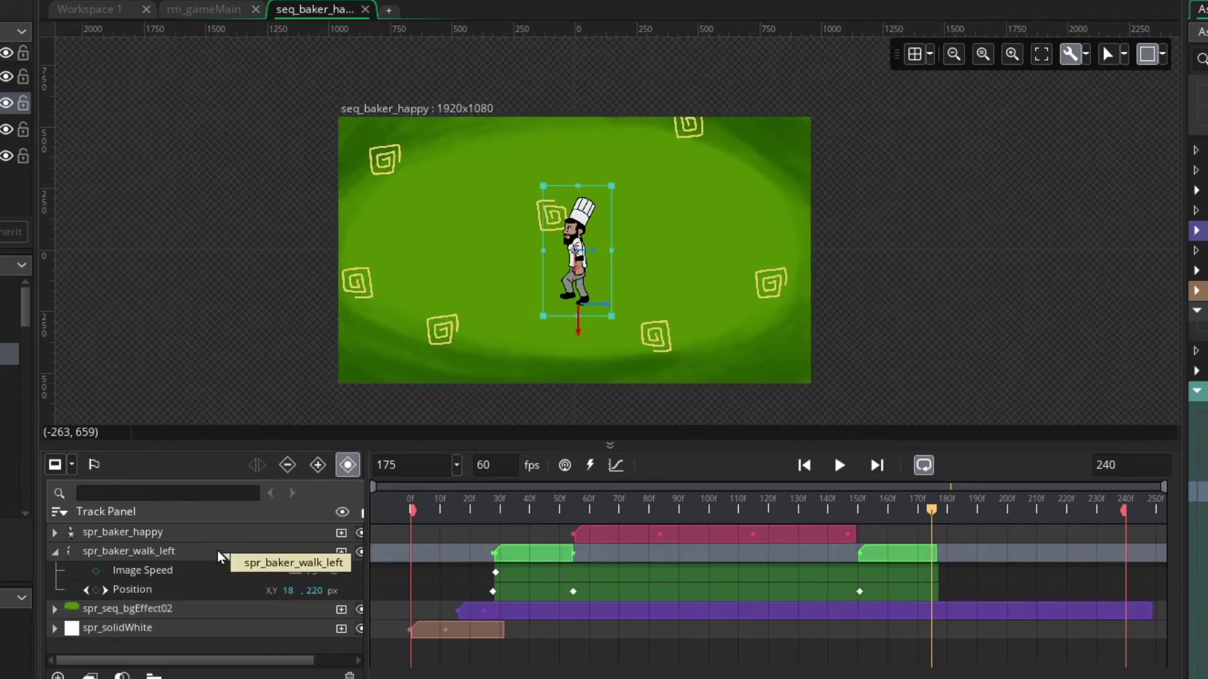
pyautogui.scroll(2, 584, 263)
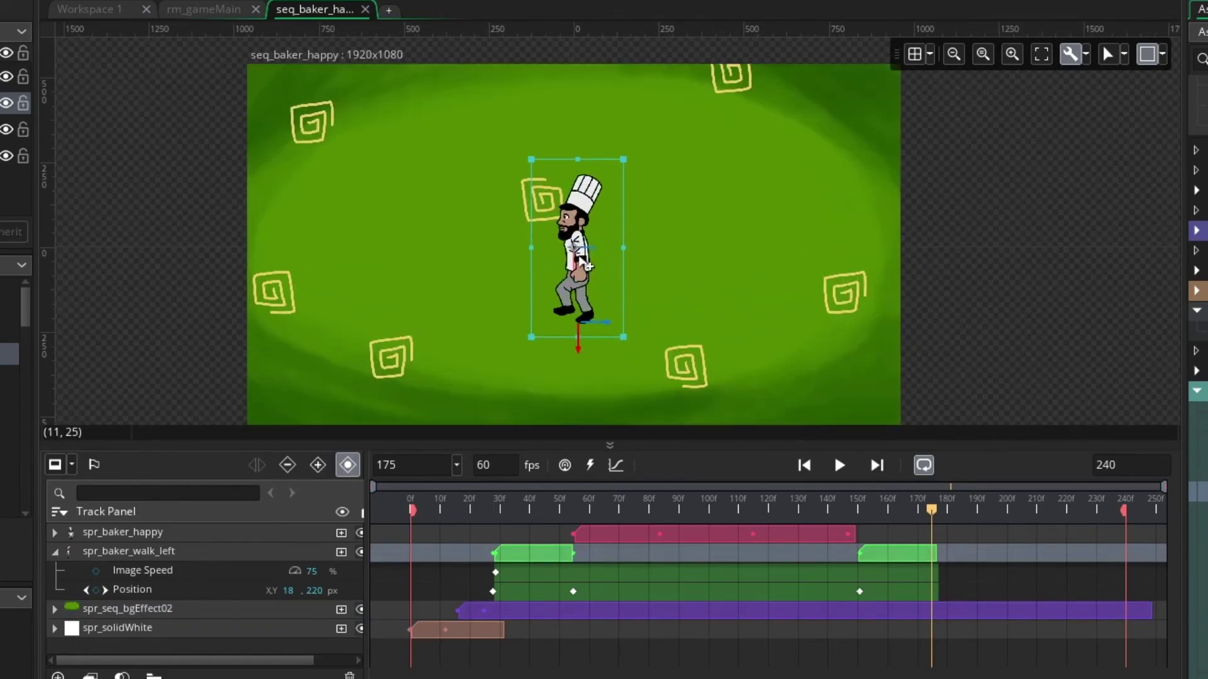
pyautogui.moveTo(597, 254); pyautogui.dragTo(197, 249)
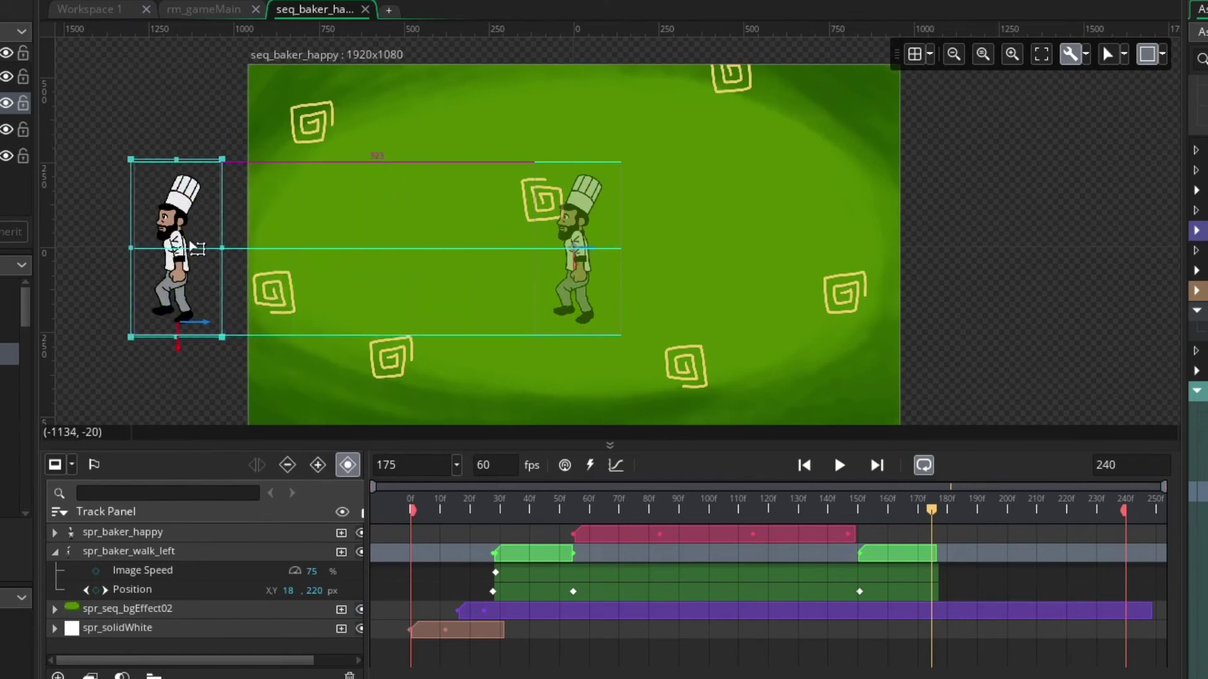
pyautogui.moveTo(196, 248); pyautogui.dragTo(199, 248)
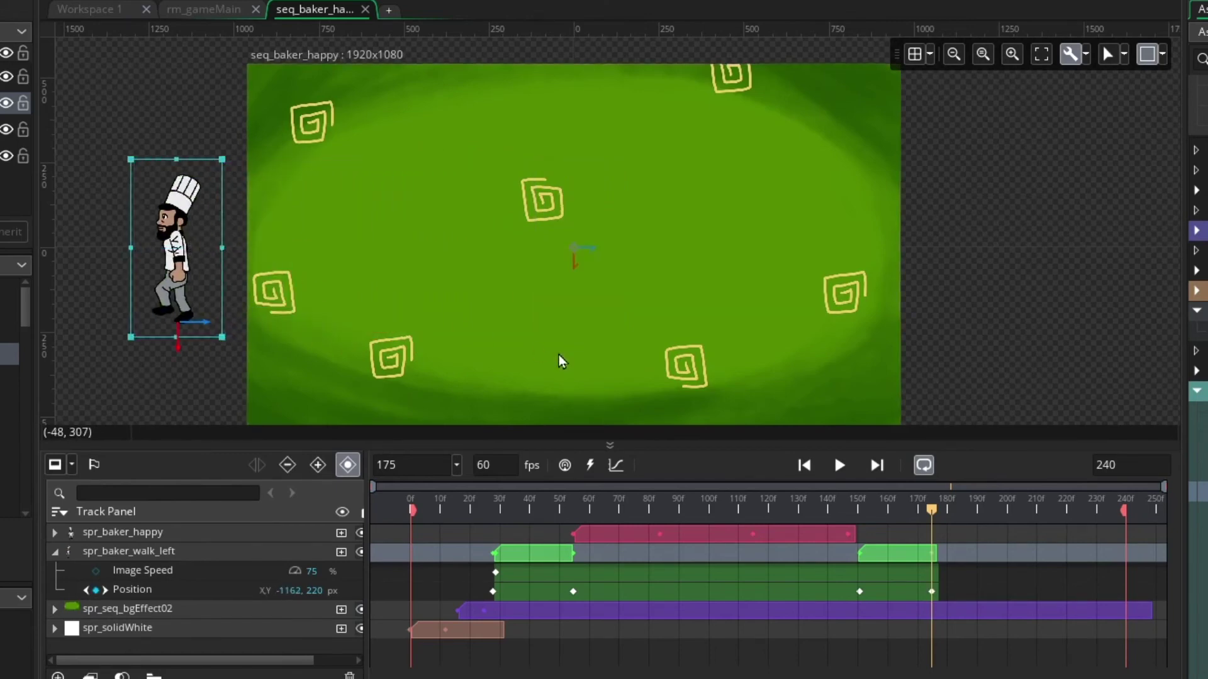
# - Play back the baker's exit and add an Image Speed key of 75% to spr_baker_walk_left at frame 151
pyautogui.moveTo(856, 500); pyautogui.dragTo(777, 512)
pyautogui.press('space')
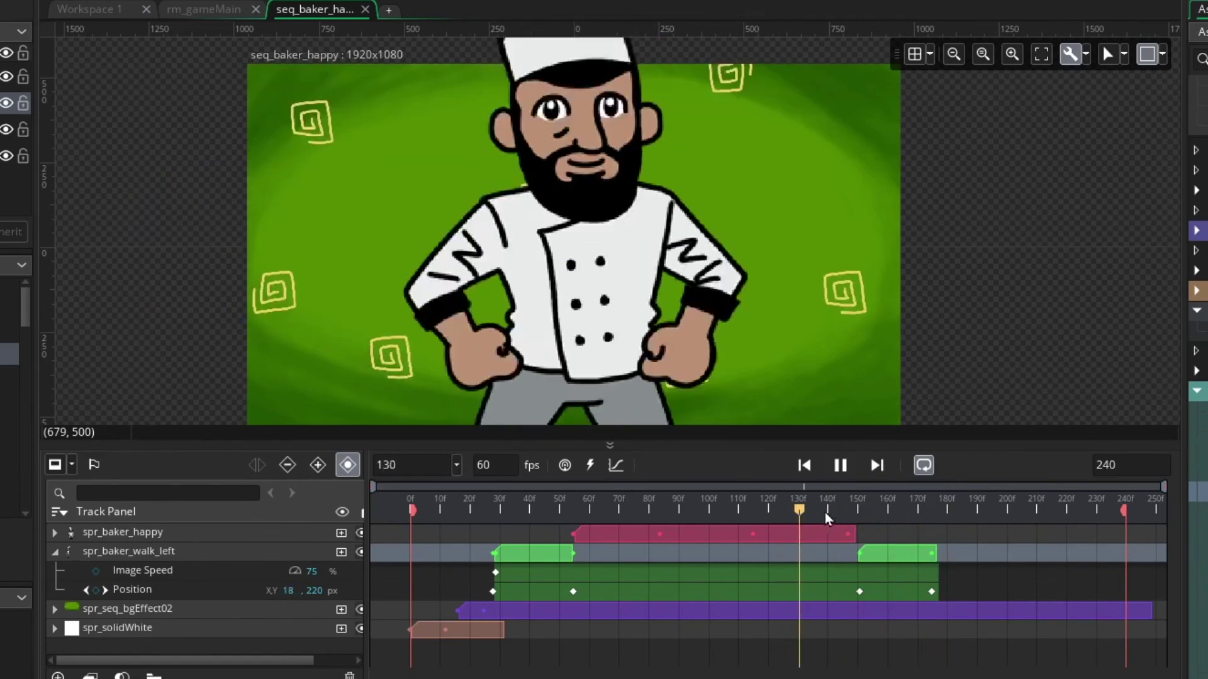
pyautogui.moveTo(840, 500); pyautogui.dragTo(862, 531)
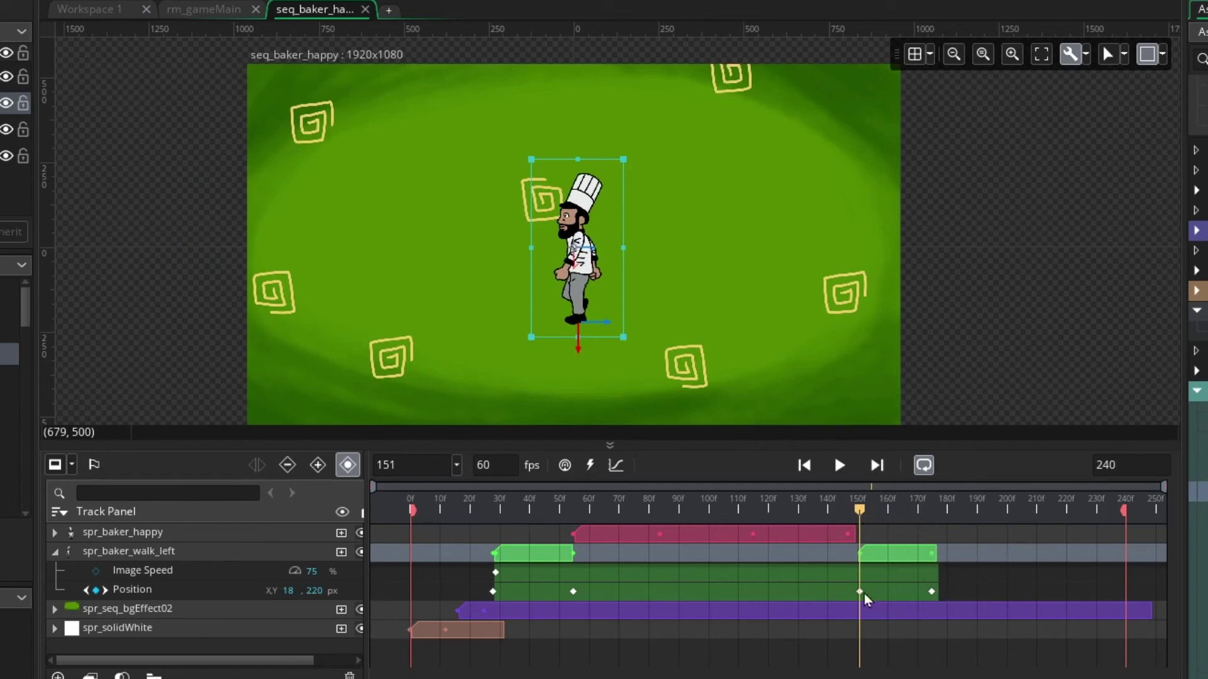
pyautogui.click(100, 571)
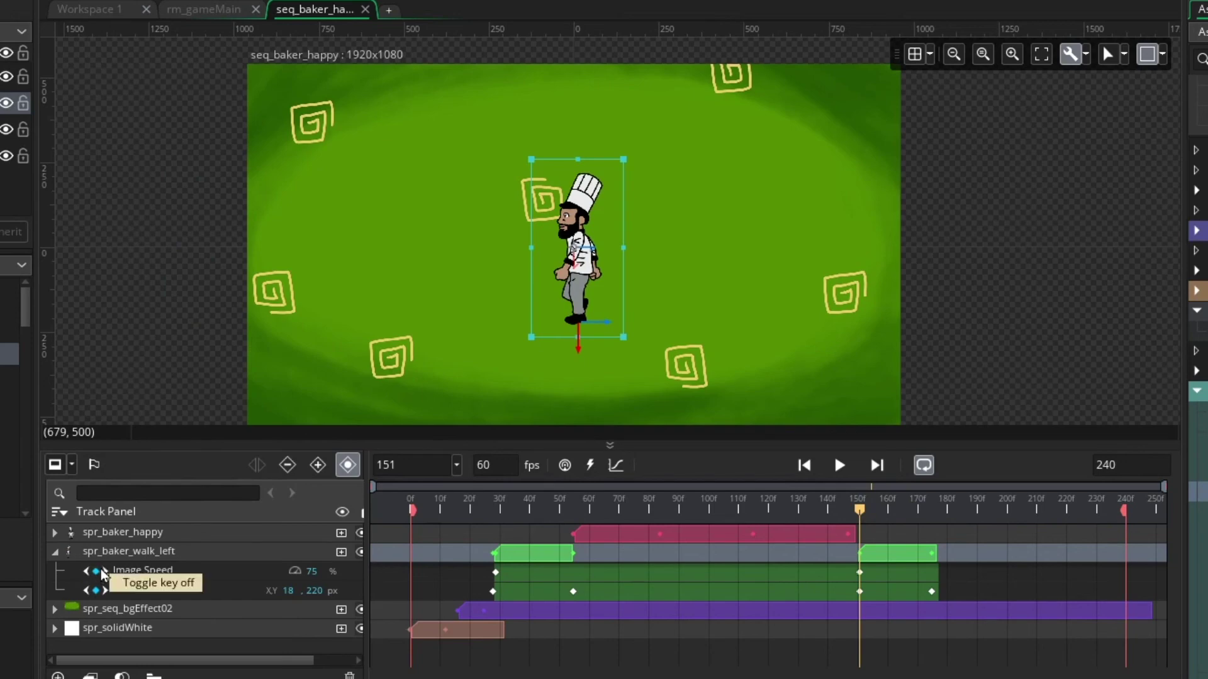
pyautogui.click(859, 573)
pyautogui.moveTo(858, 508); pyautogui.dragTo(896, 515)
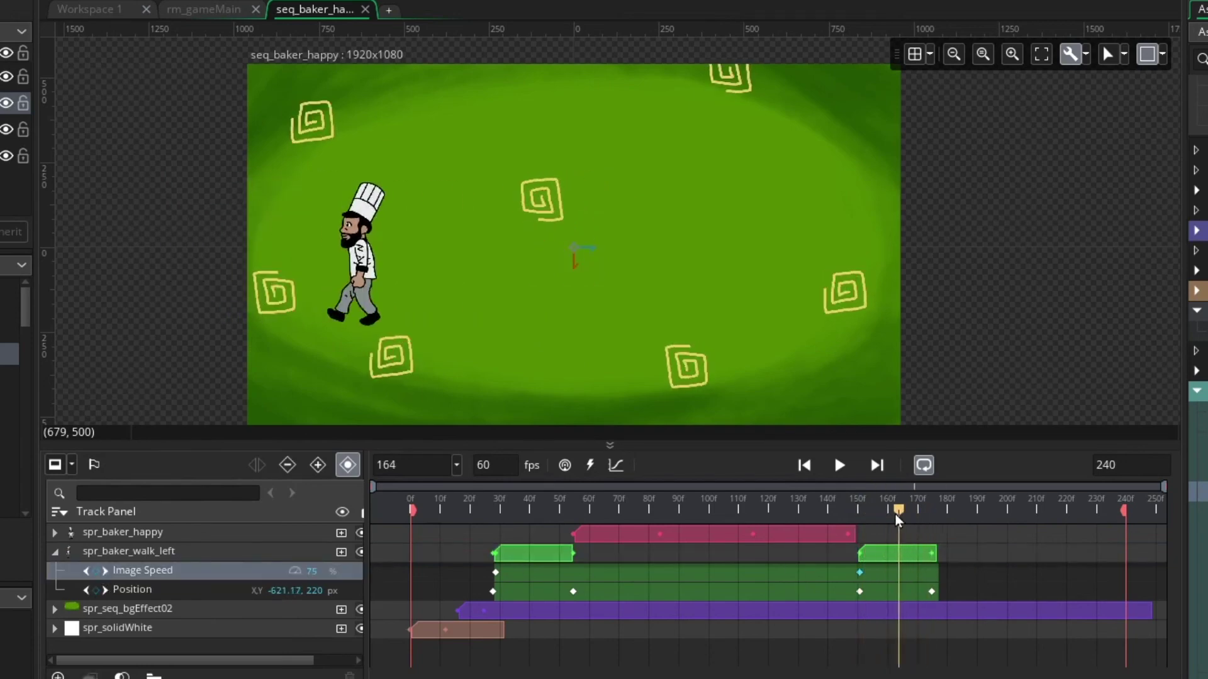